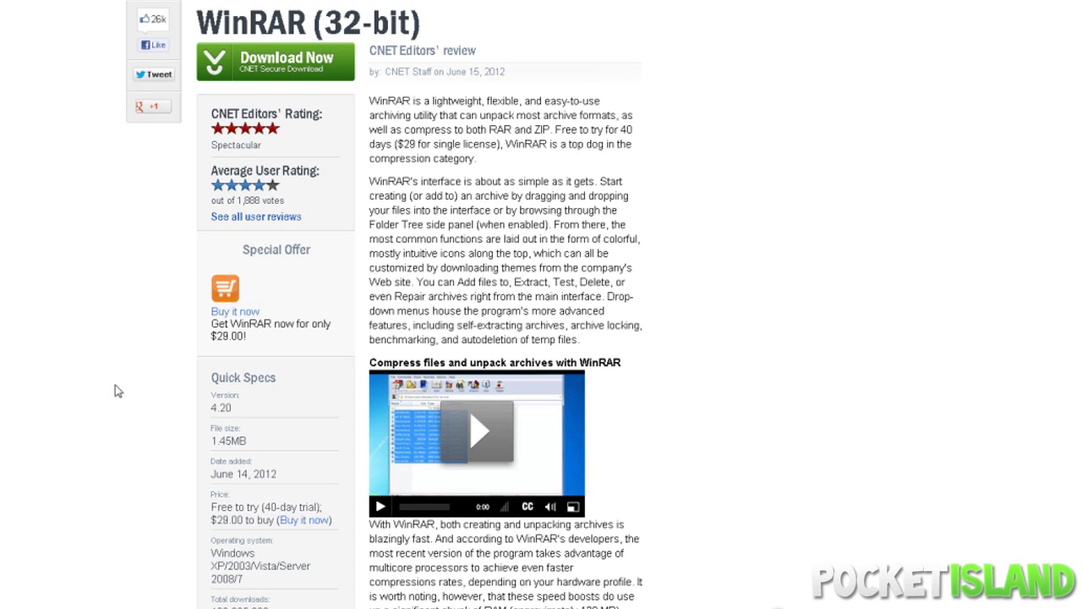
Highlight the word 'WinRAR' in the WinRAR (32-bit) download page heading.
drag(199, 16, 312, 21)
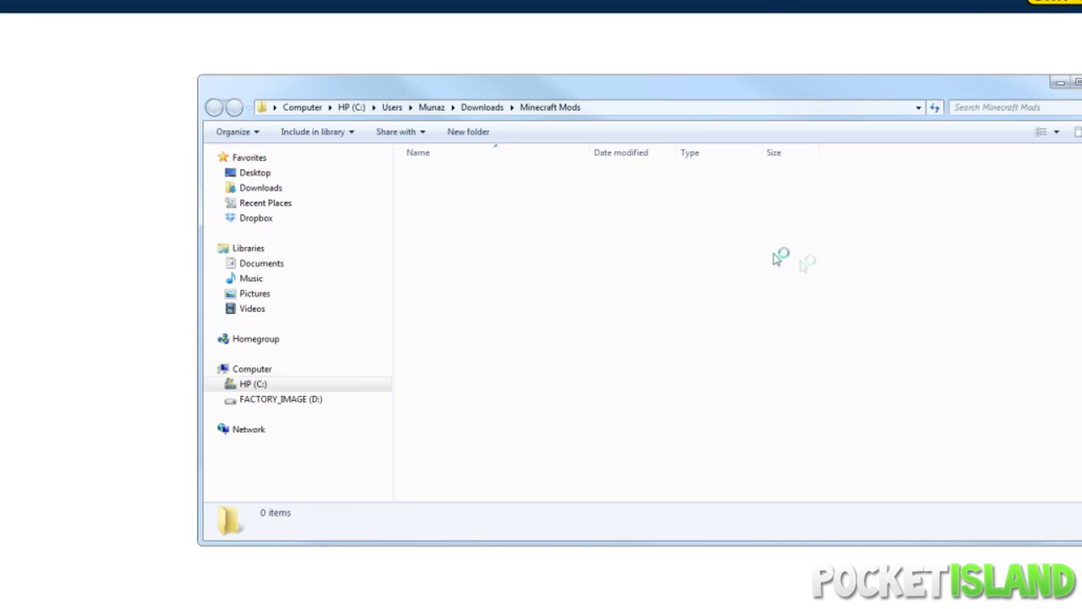
Open [1.3.1]ReiMinimap_v3.2_05.zip in WinRAR to list its folder and 4 files.
drag(544, 91, 386, 82)
click(312, 195)
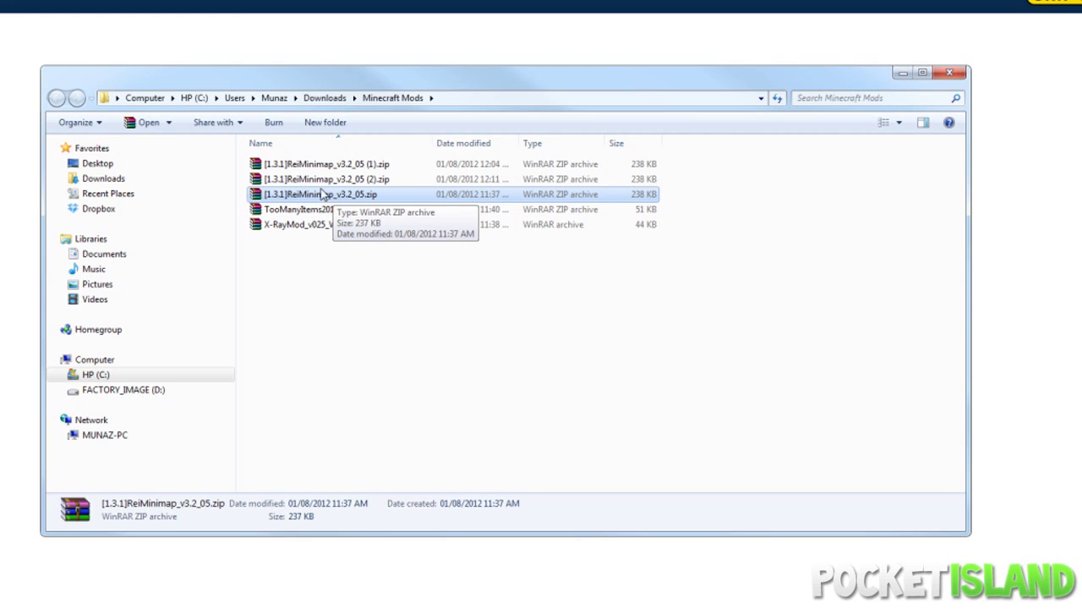
right_click(258, 194)
mouse_move(387, 259)
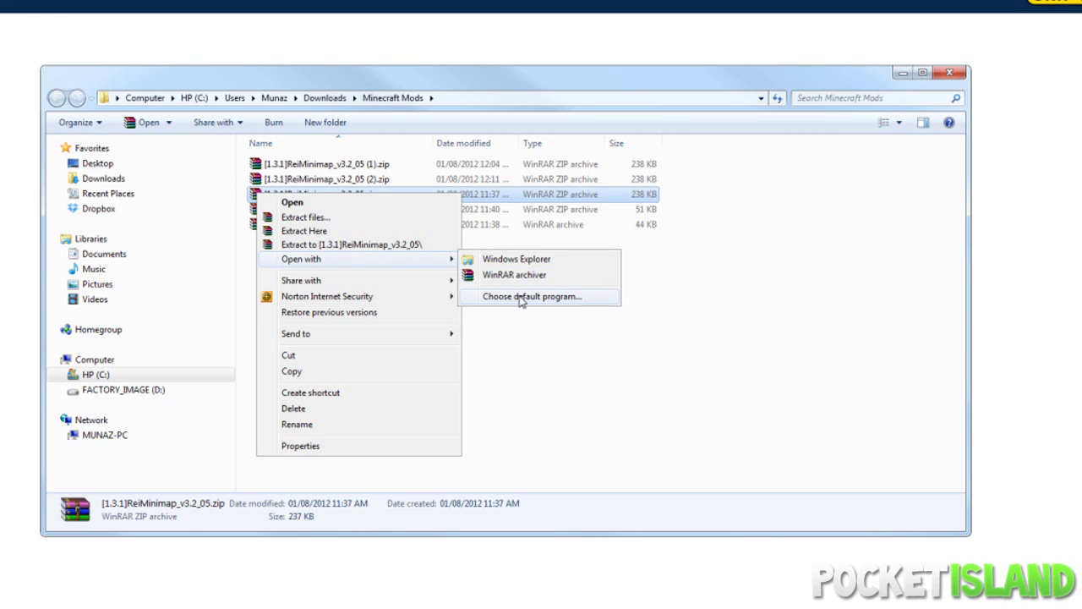
click(279, 204)
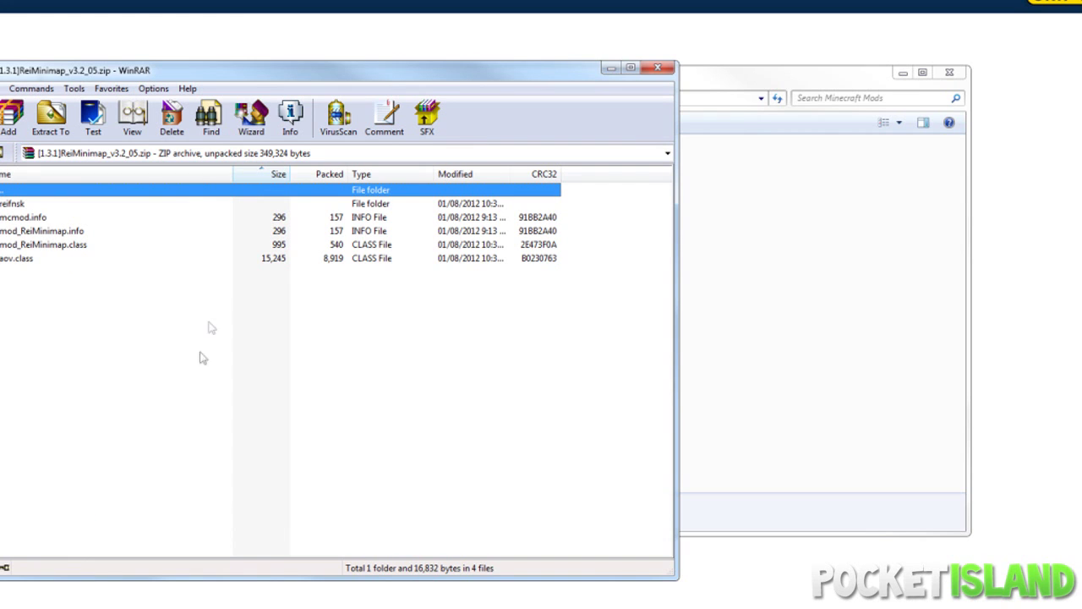
Run %appdata% to show the AppData Roaming folder containing .minecraft.
key(super+r)
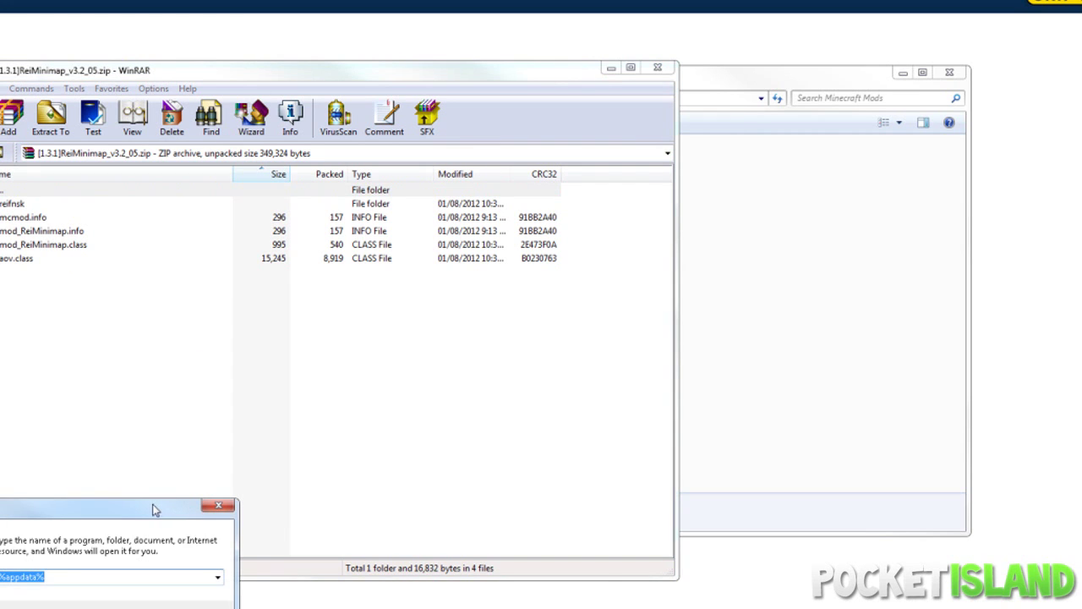
drag(150, 504, 514, 272)
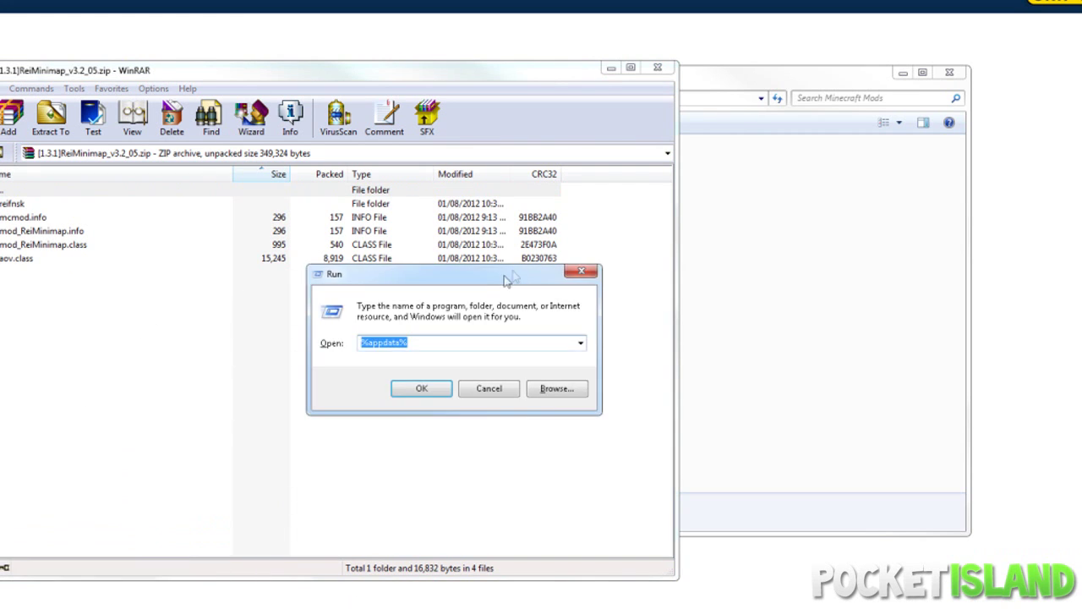
click(394, 342)
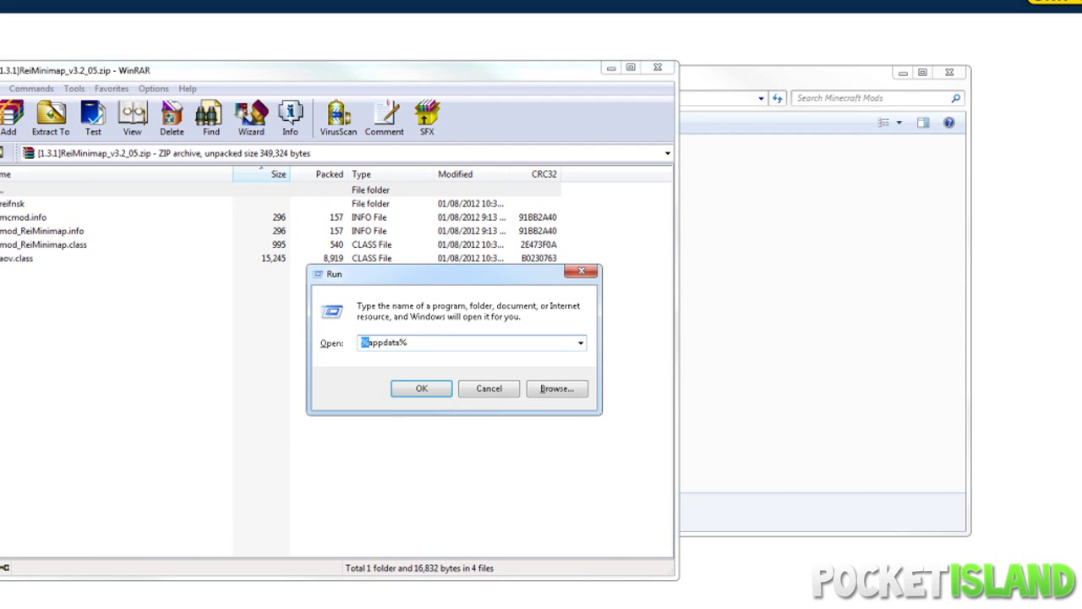
click(413, 386)
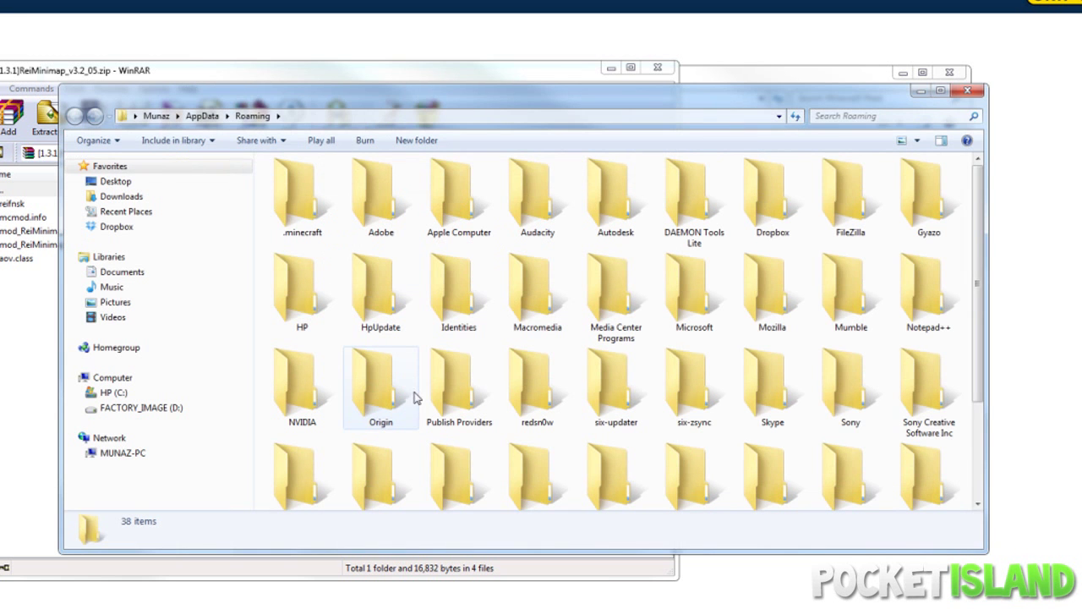
Go into .minecraft\bin and select minecraft.jar.
drag(439, 98, 692, 94)
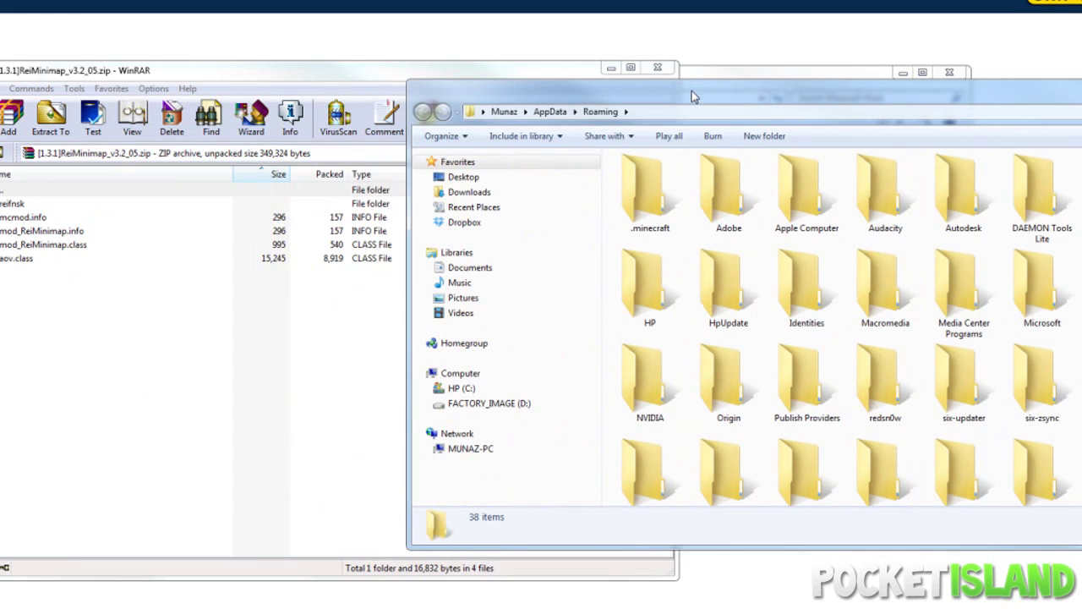
double_click(659, 207)
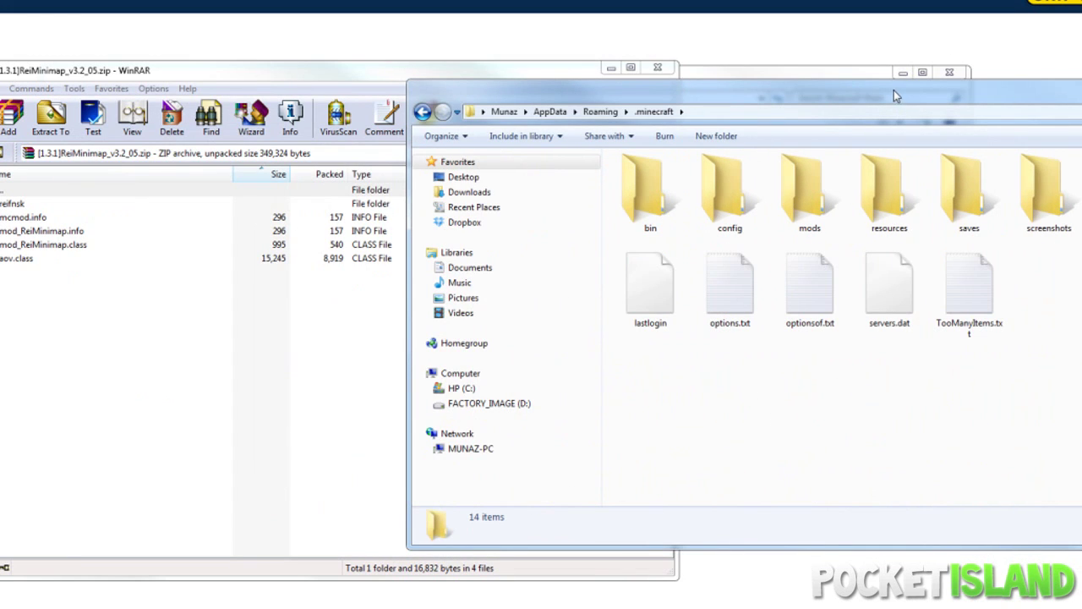
click(631, 166)
double_click(669, 207)
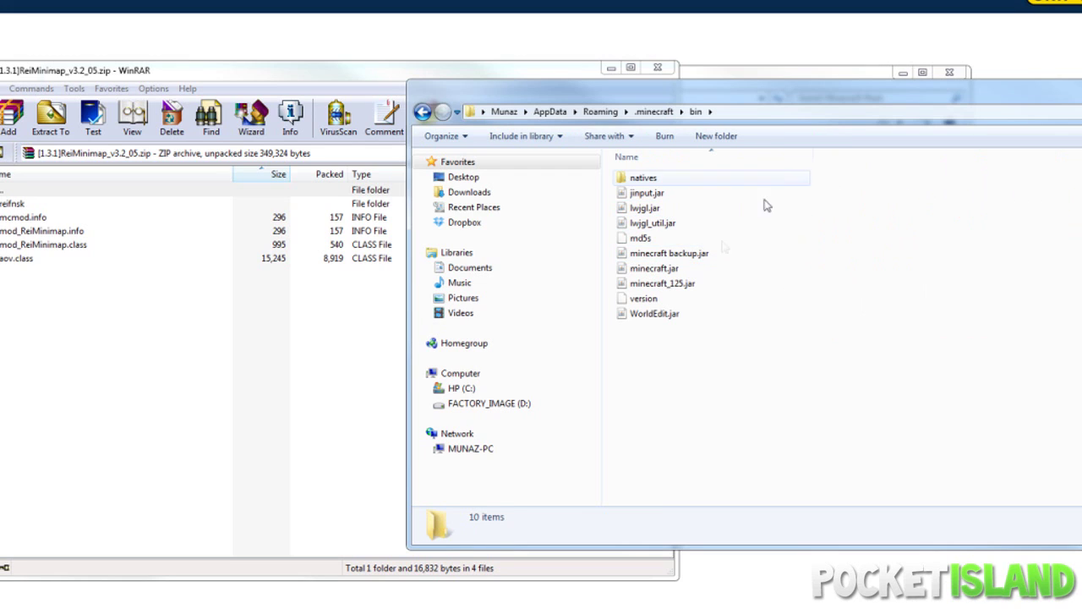
click(690, 269)
click(687, 258)
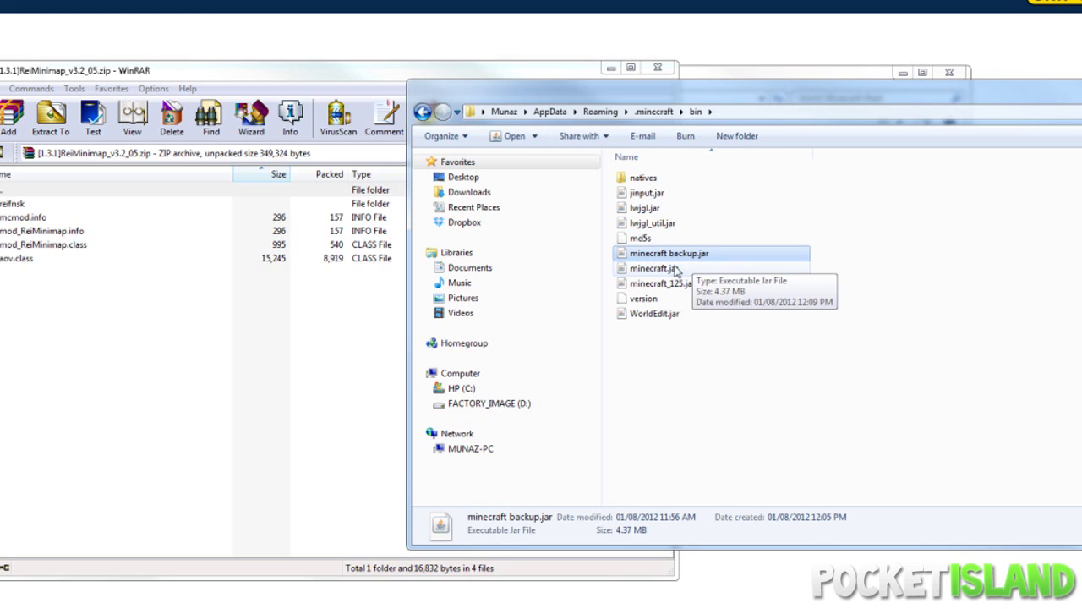
click(675, 269)
Open minecraft.jar with WinRAR archiver, keeping its file name unchanged.
right_click(644, 269)
mouse_move(658, 292)
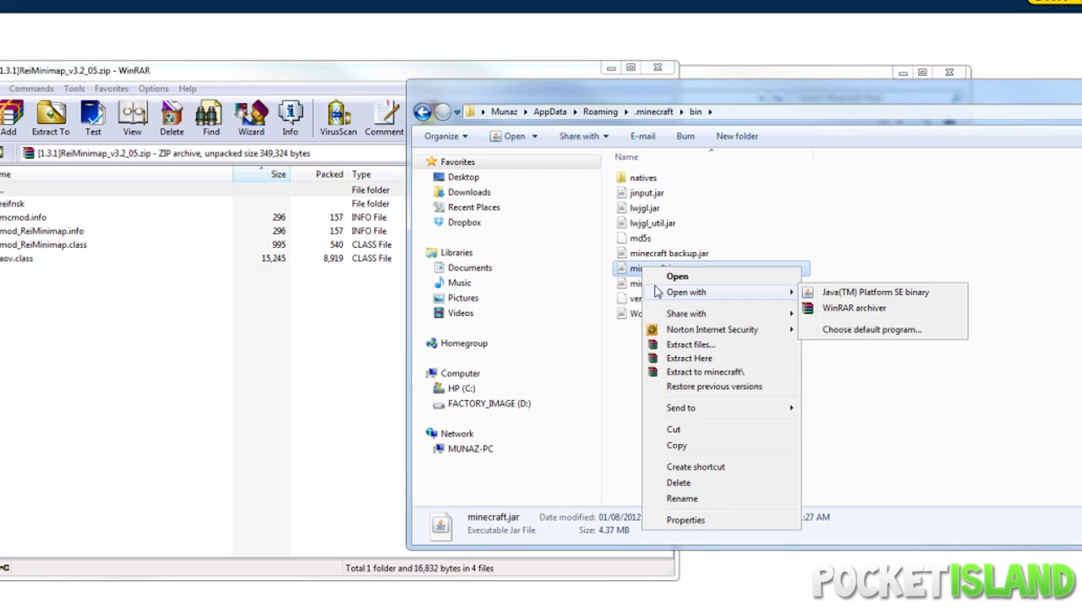
click(683, 498)
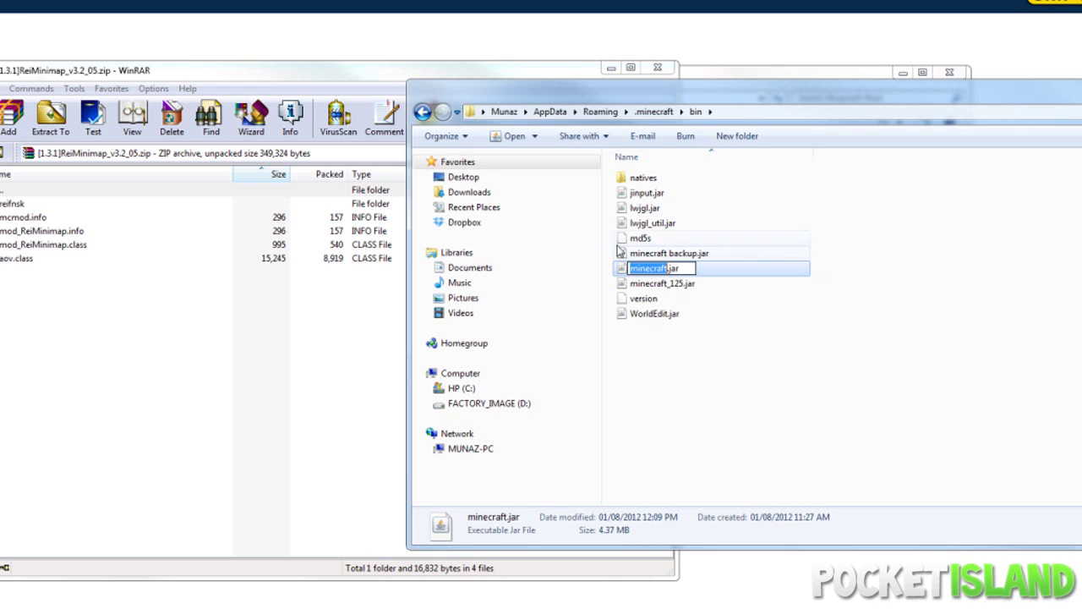
click(780, 355)
mouse_move(620, 271)
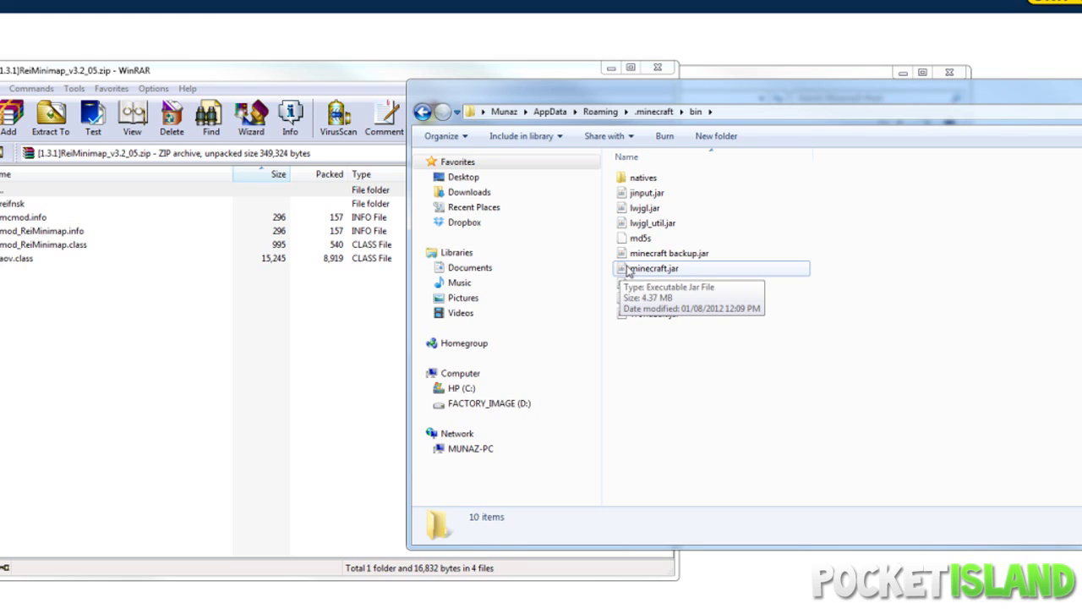
click(628, 269)
right_click(628, 269)
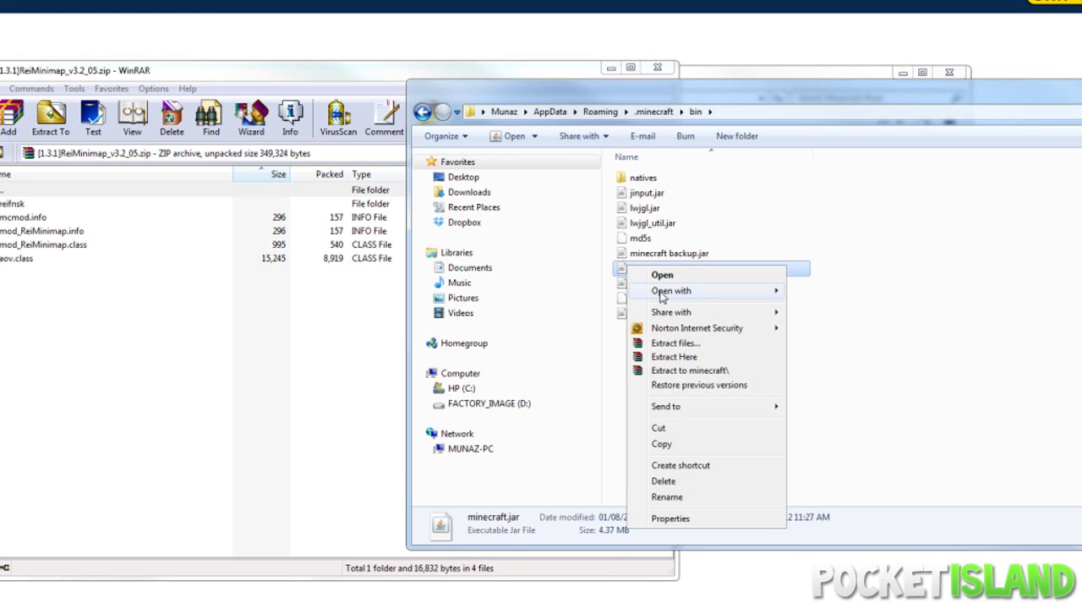
mouse_move(663, 293)
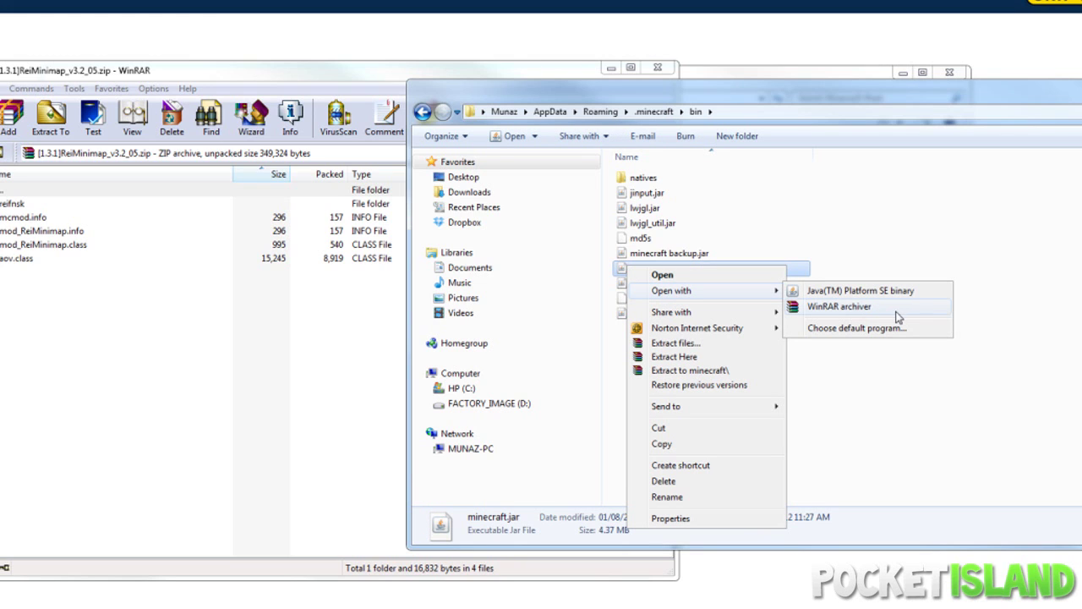
click(846, 335)
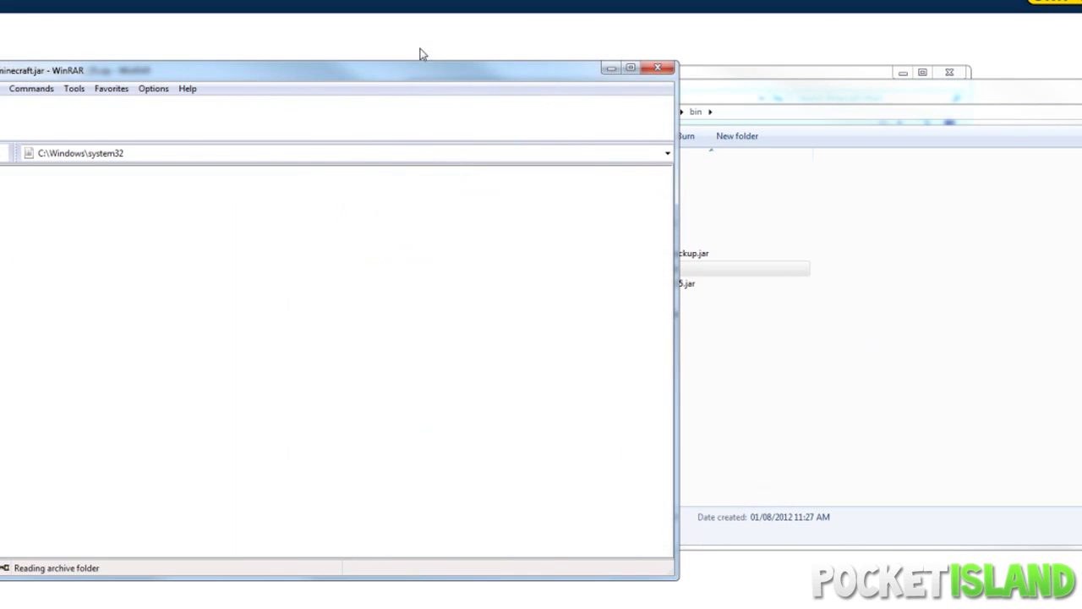
Delete the META-INF folder from minecraft.jar, then select all ReiMinimap archive contents.
drag(496, 80, 765, 64)
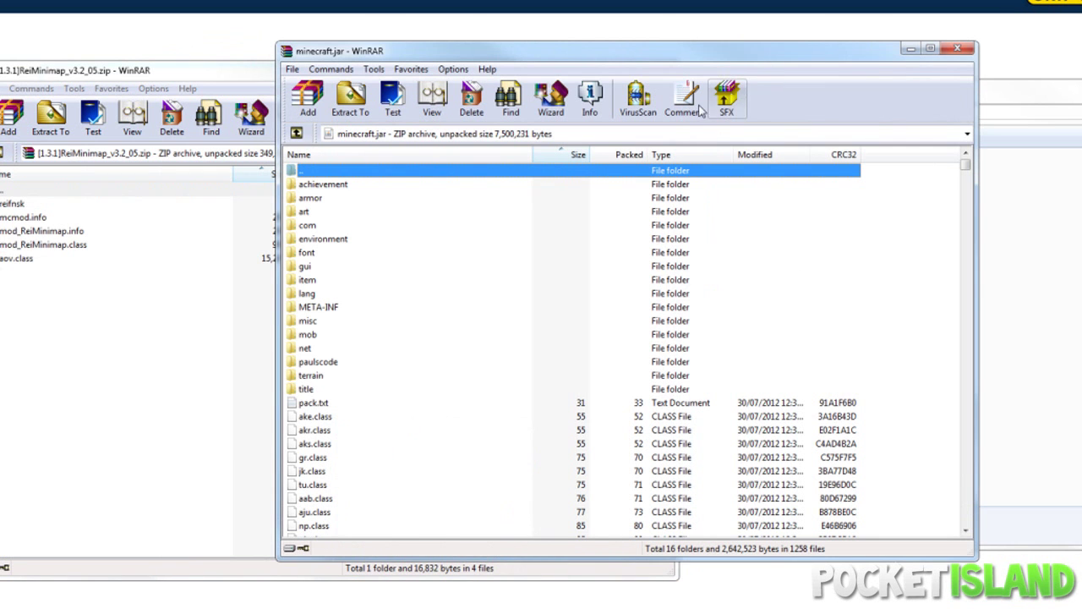
click(377, 313)
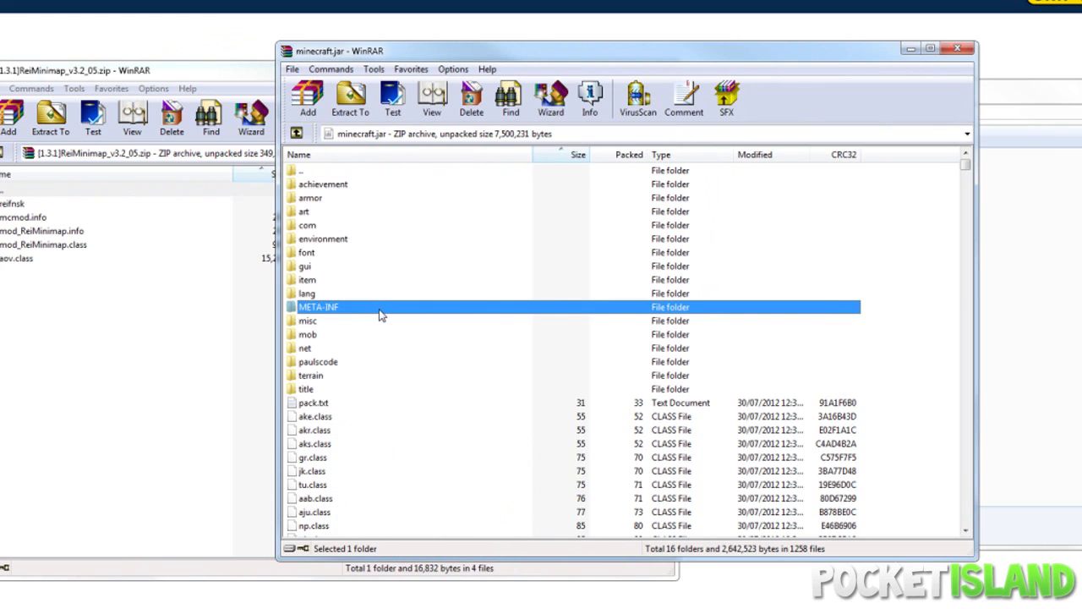
key(Delete)
key(Return)
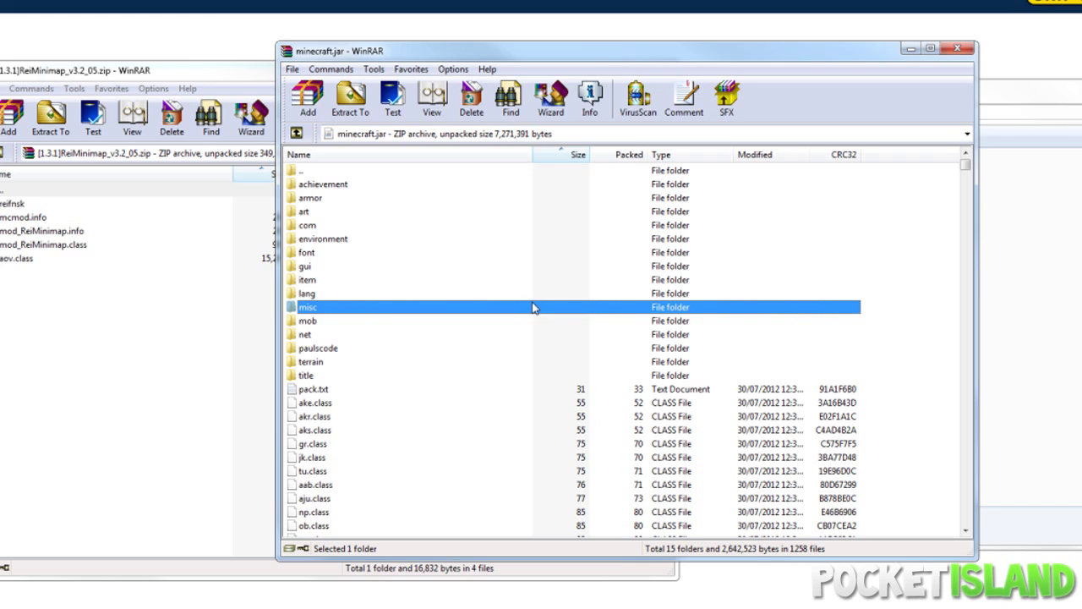
click(157, 346)
drag(158, 346, 52, 205)
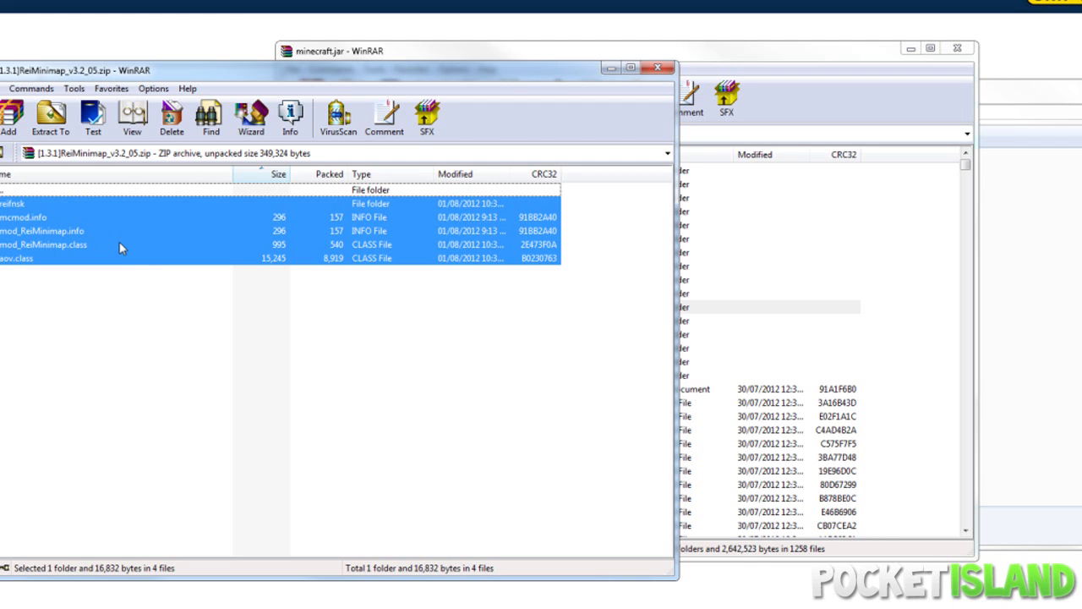
Add the ReiMinimap files into minecraft.jar.
drag(47, 243, 917, 292)
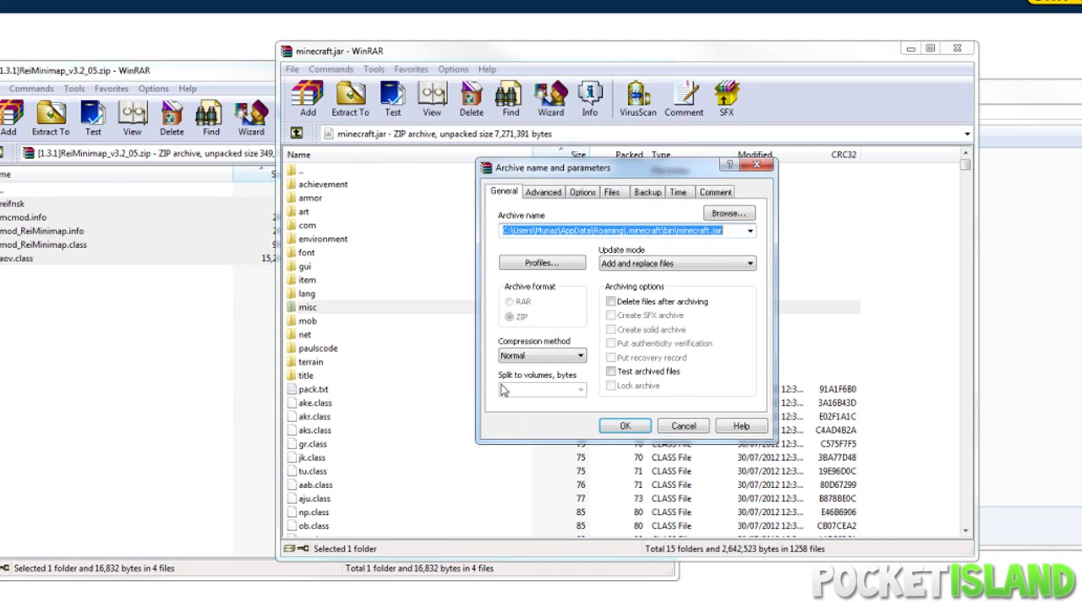
click(602, 428)
click(225, 372)
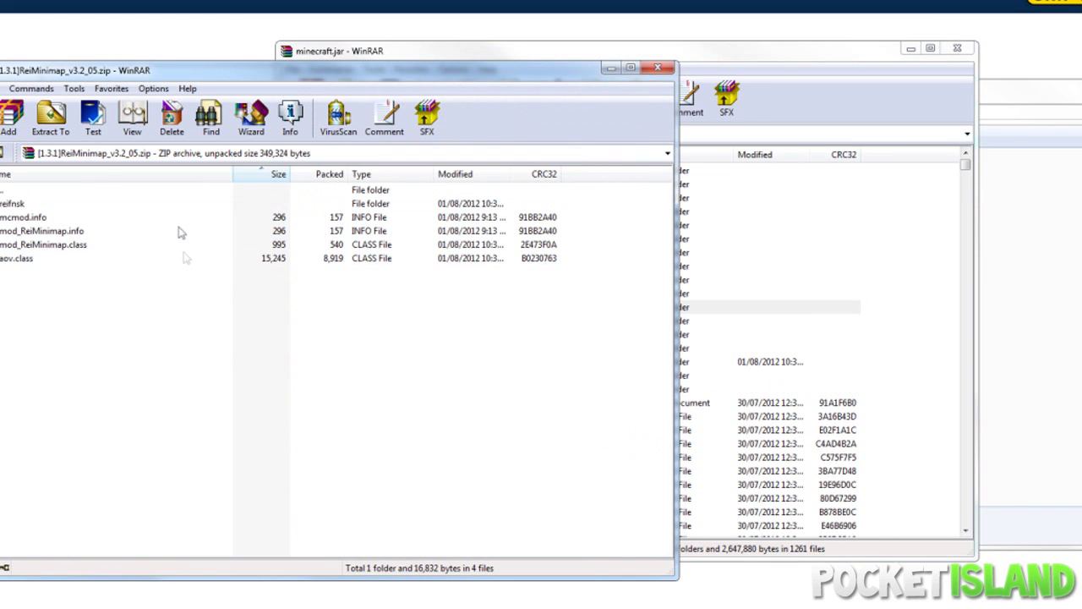
double_click(168, 193)
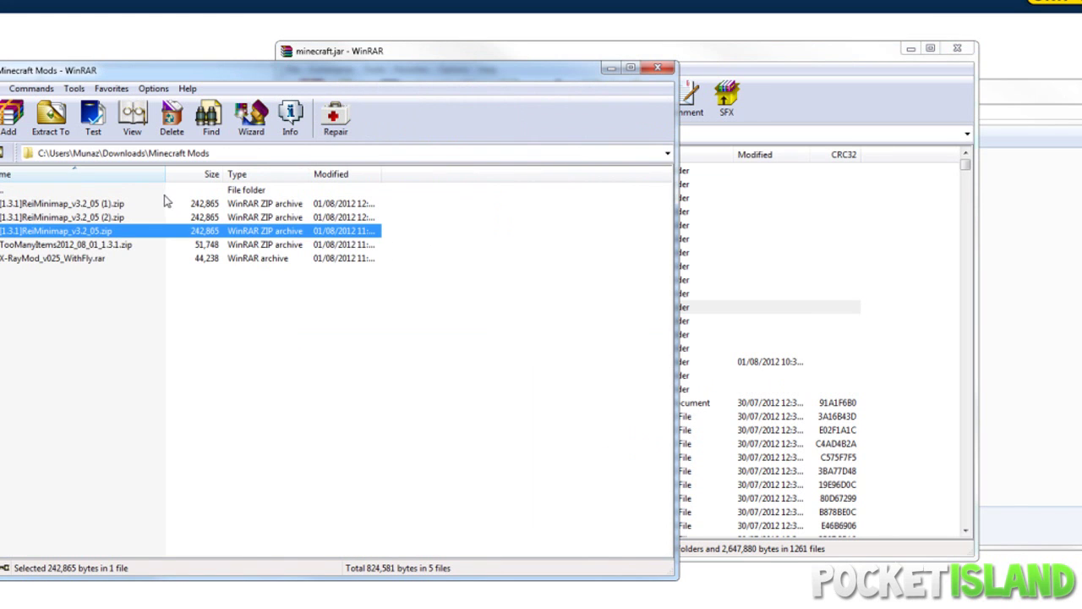
Add all 22 TooManyItems files into minecraft.jar and close the archive.
double_click(110, 247)
drag(157, 522, 114, 196)
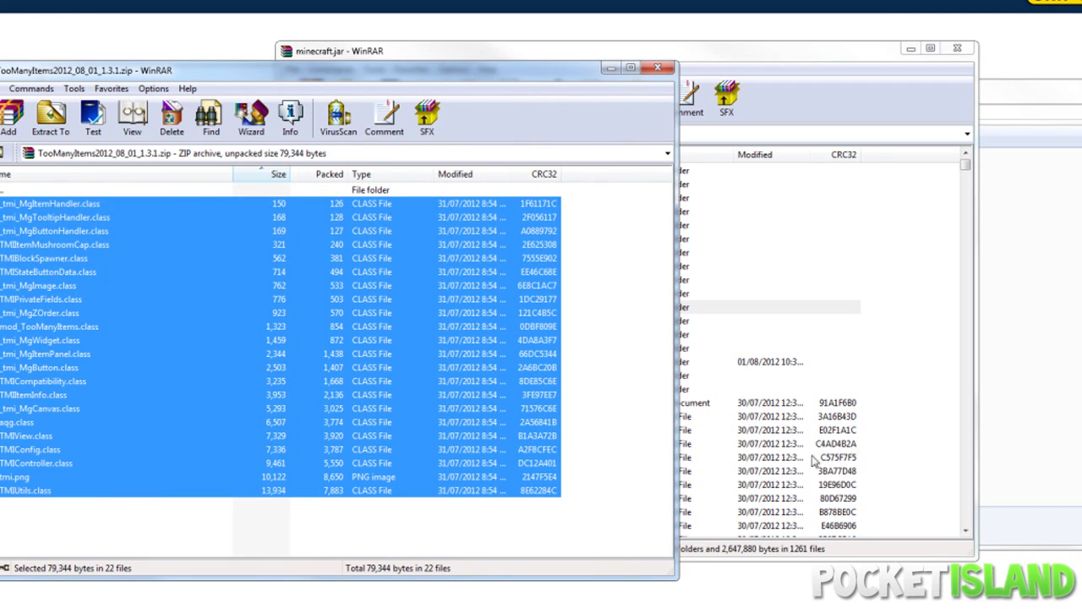
drag(3, 205, 947, 421)
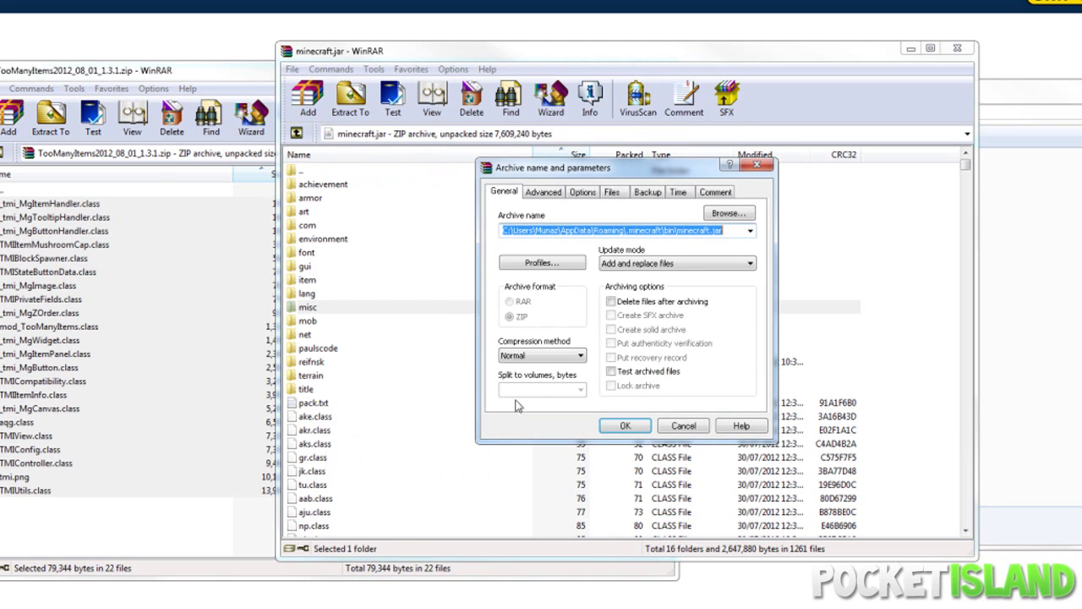
click(626, 428)
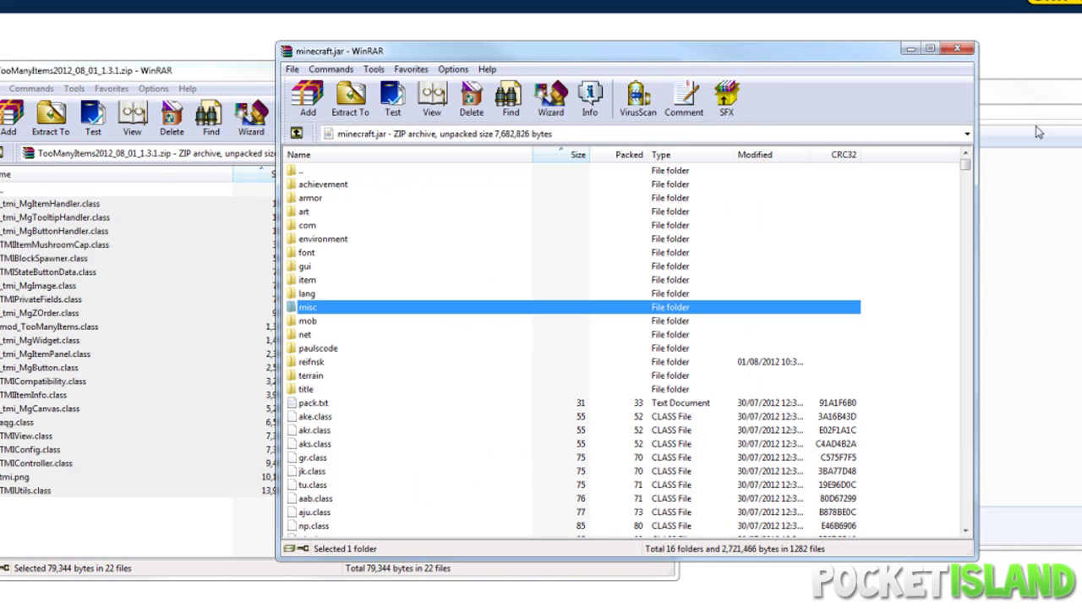
click(968, 52)
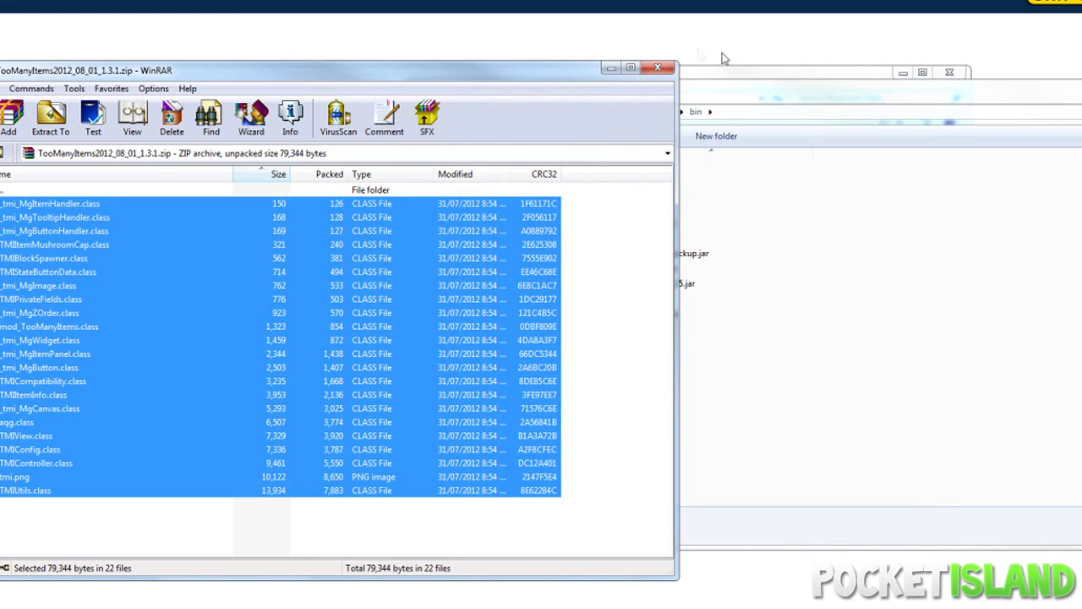
click(666, 67)
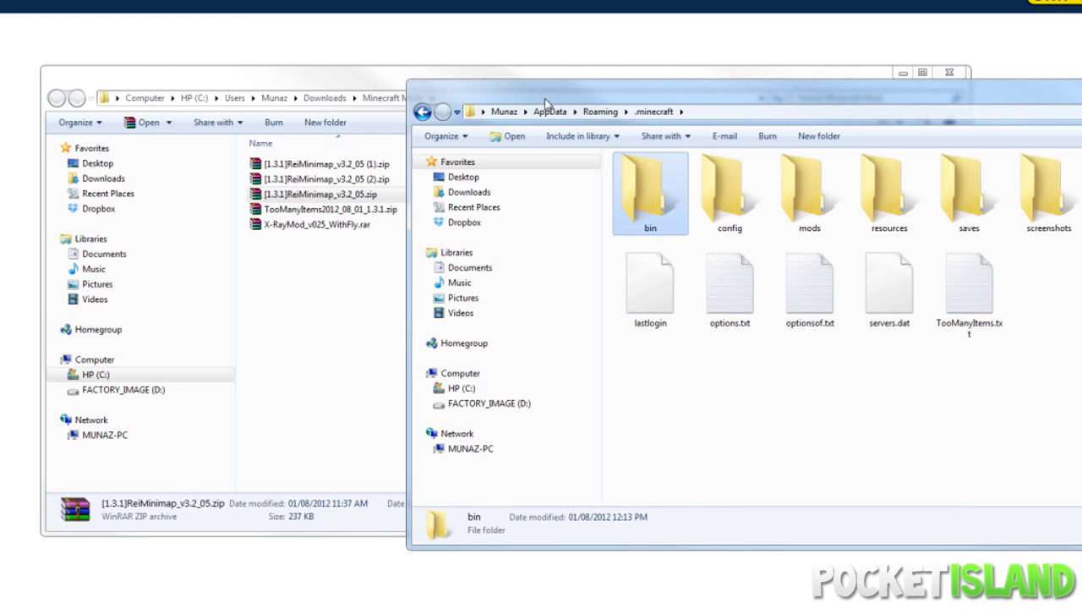
drag(545, 99, 251, 106)
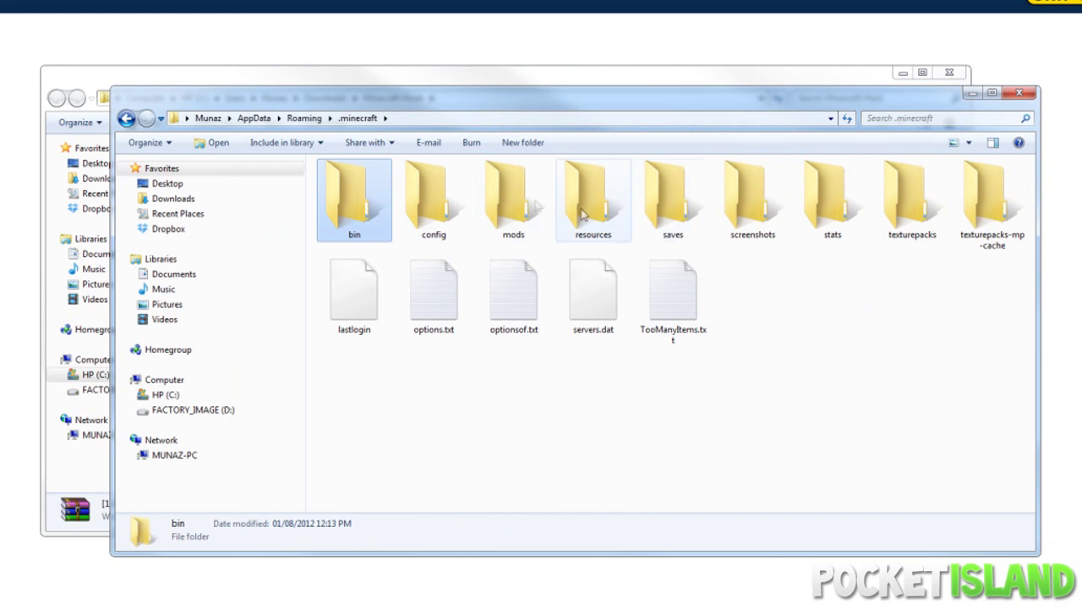
click(508, 185)
double_click(508, 185)
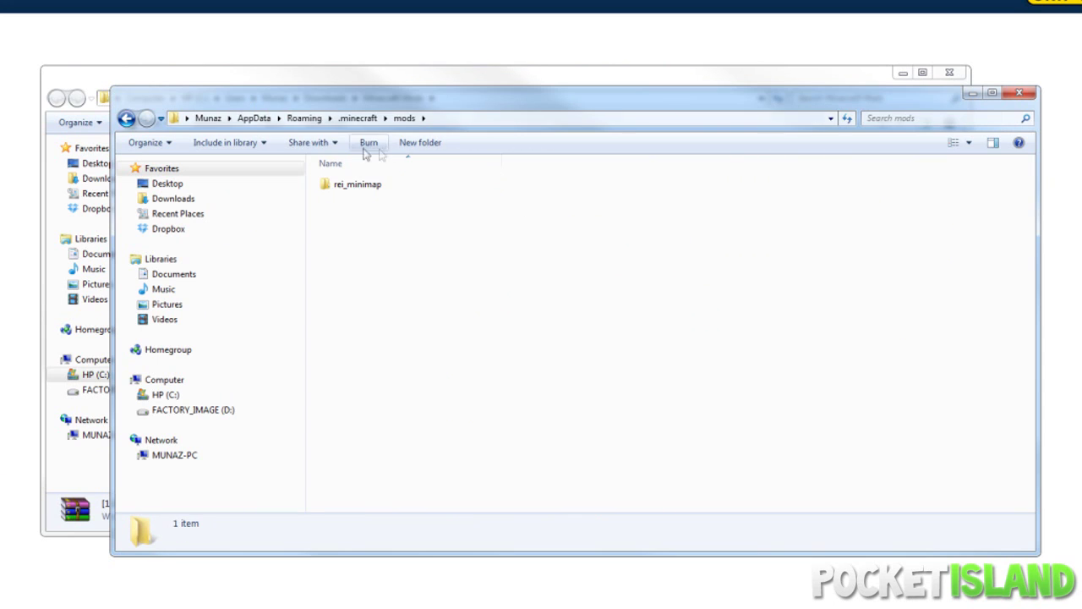
key(BackSpace)
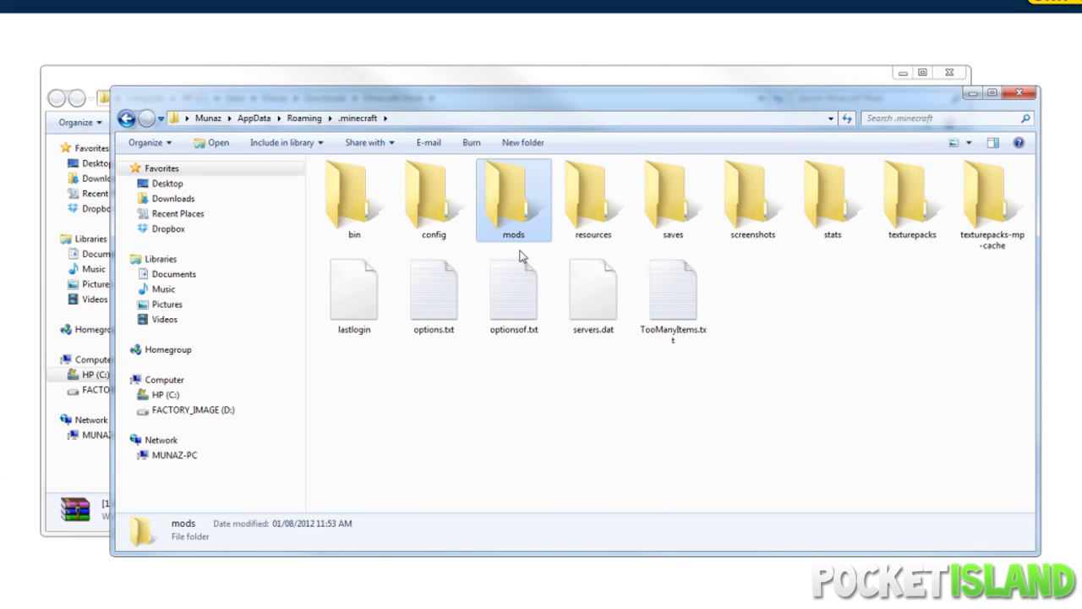
double_click(513, 208)
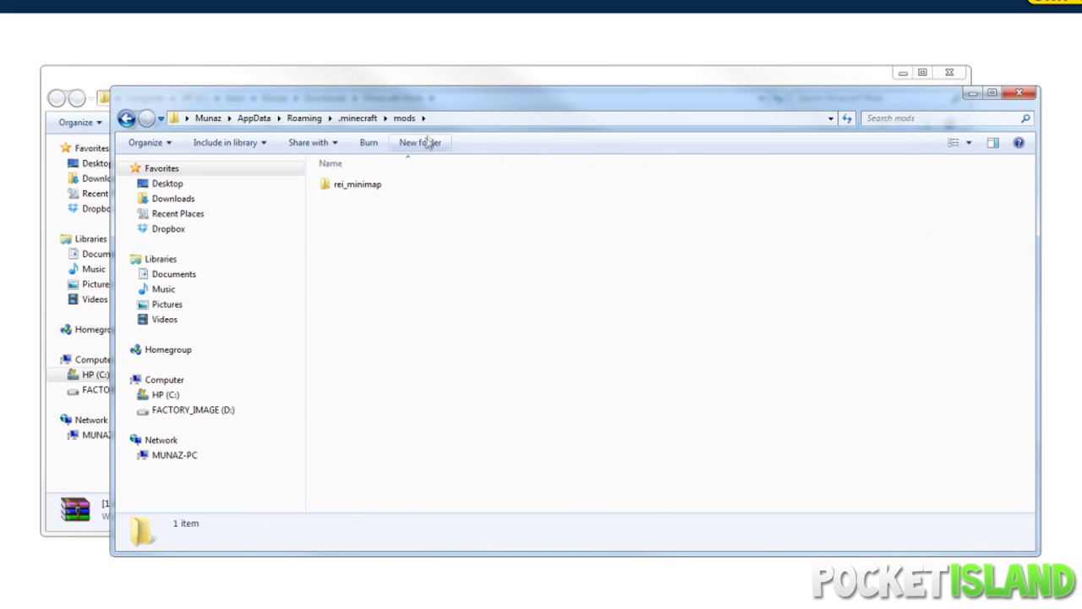
click(364, 117)
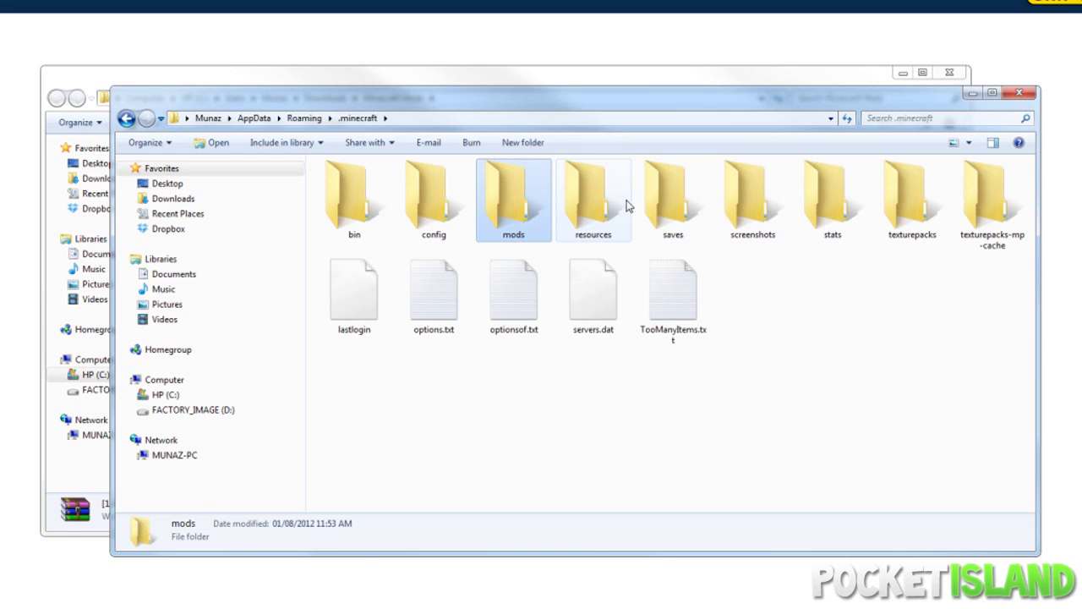
double_click(602, 201)
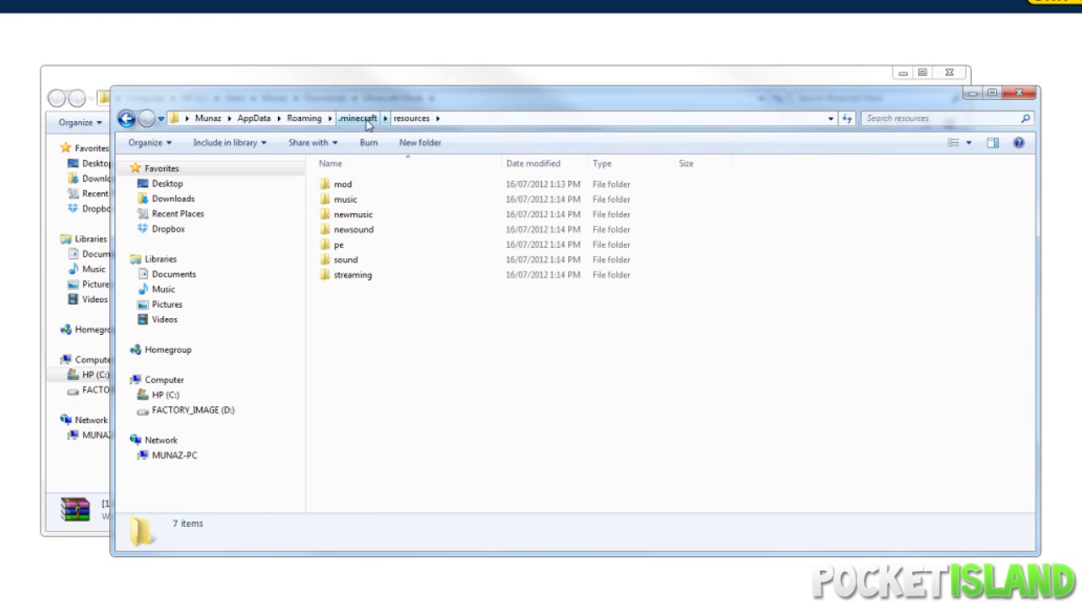
click(364, 118)
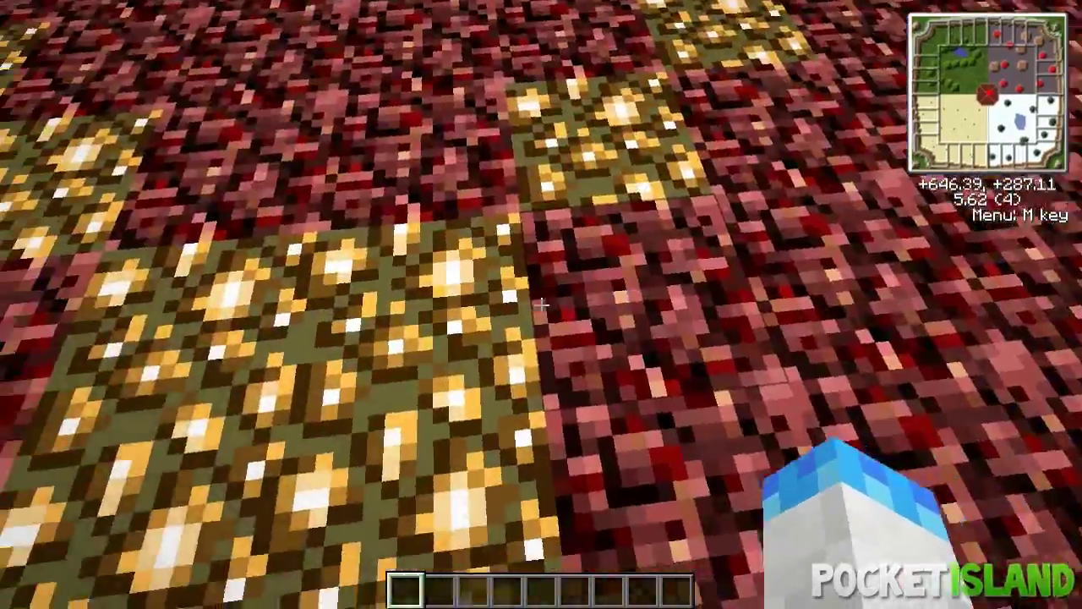
Check the minimap waypoint editor and TooManyItems inventory, then hide the HUD with F1.
key(n)
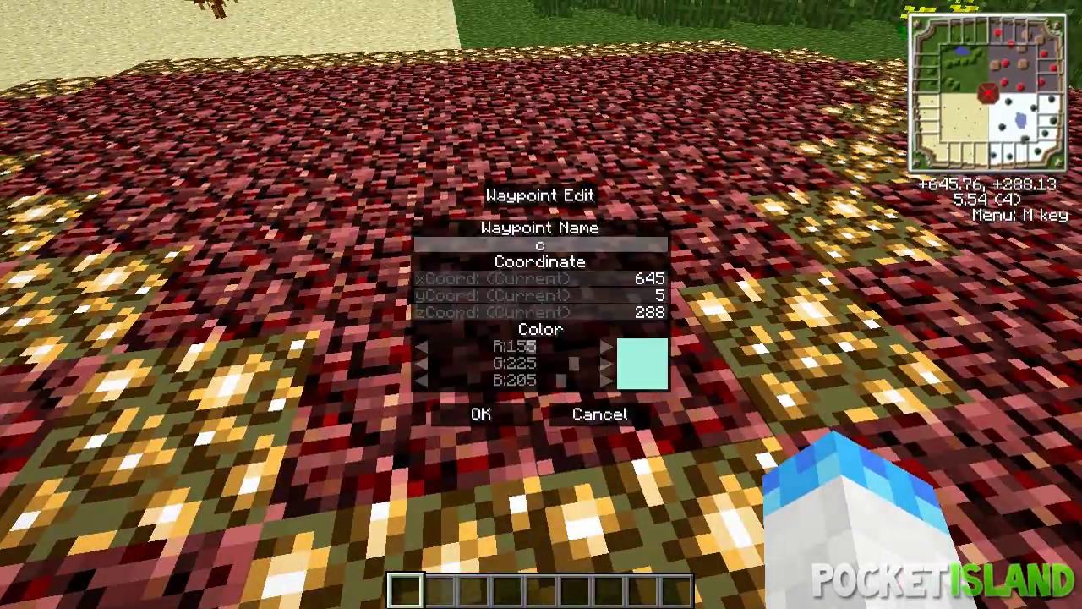
key(Return)
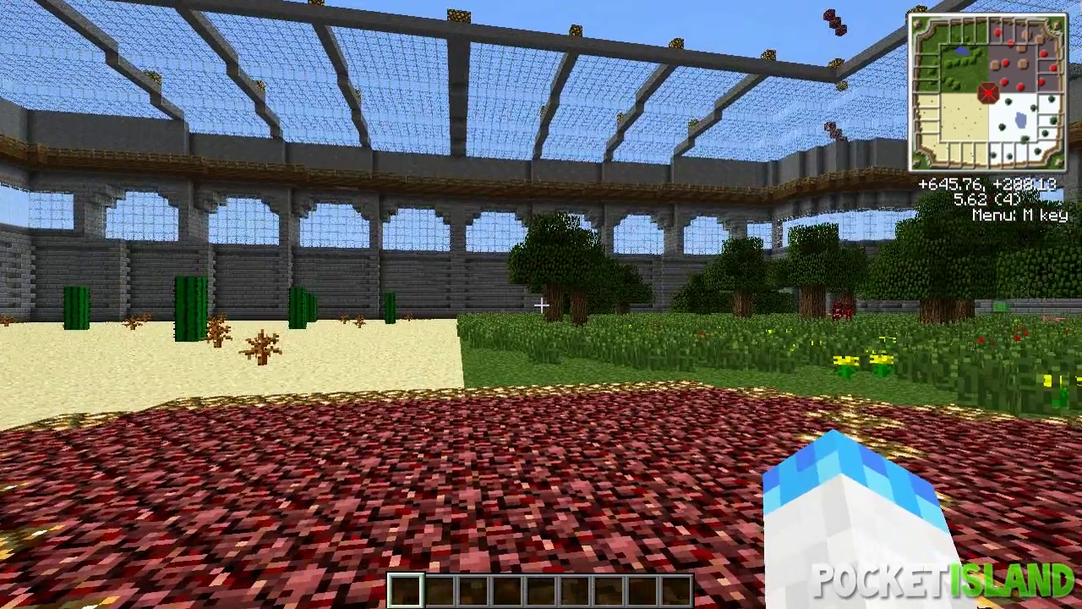
key(e)
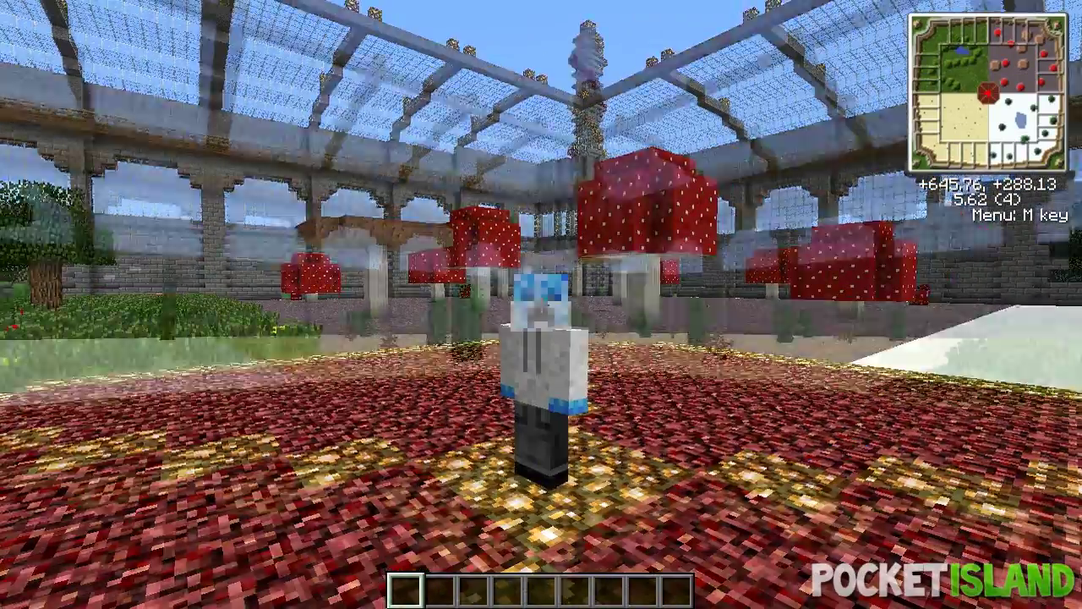
key(F1)
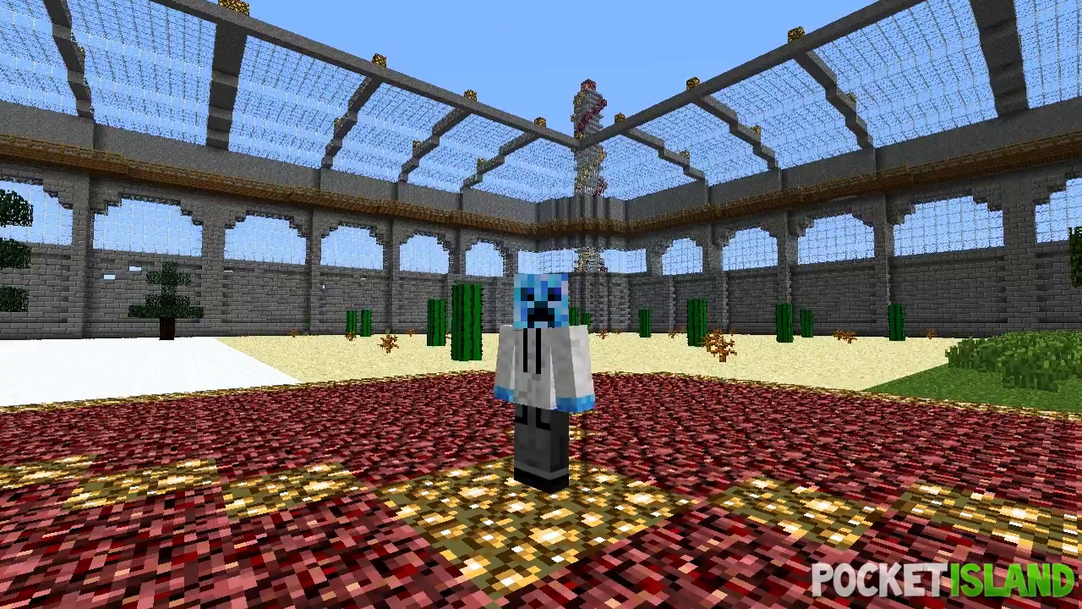